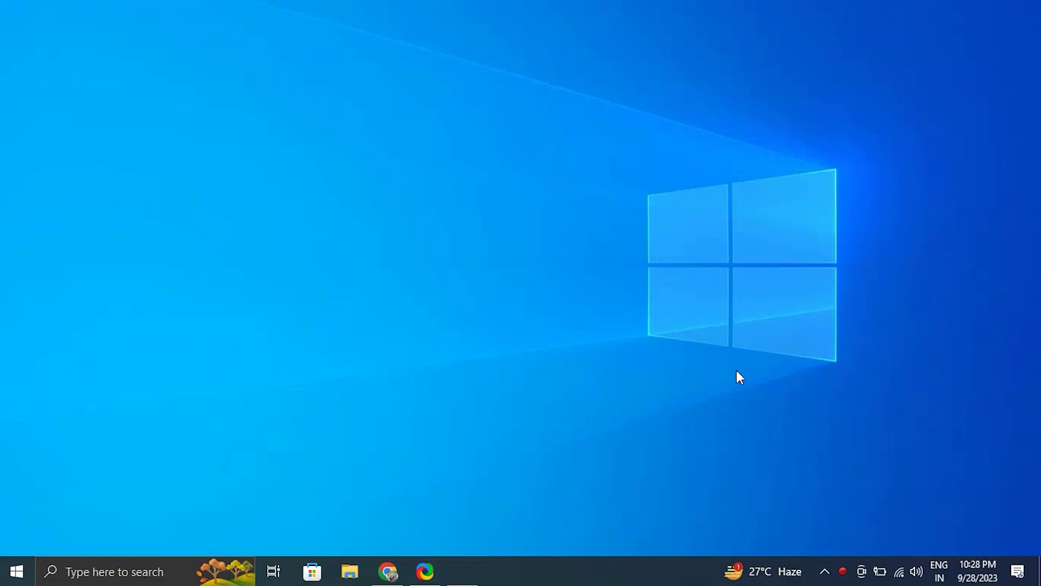
- Launch Device Manager via devmgmt.msc, maximize it, and select USB Input Device under Human Interface Devices
key("super+r")
type("DEV")
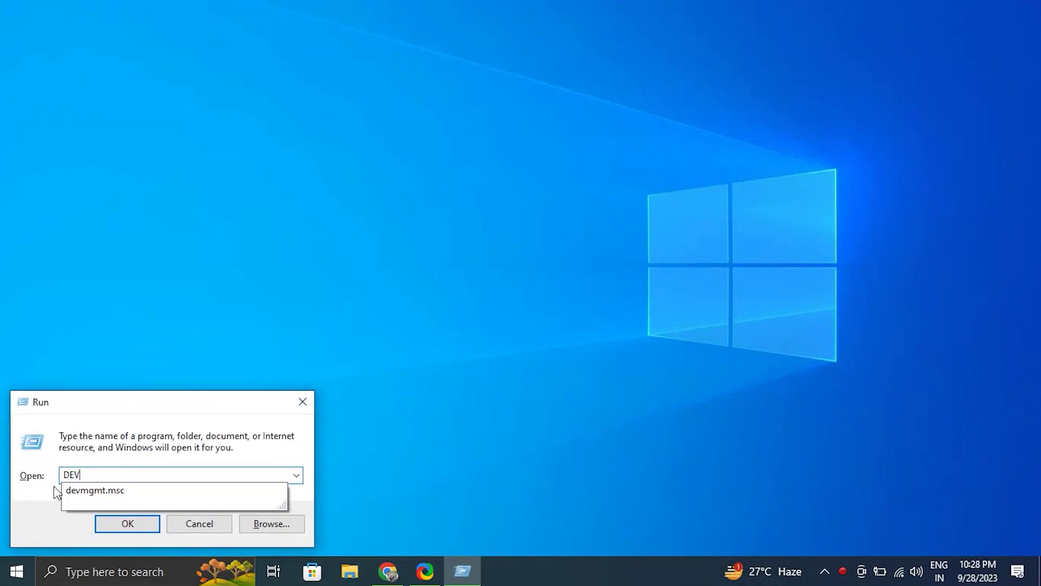
left_click(121, 495)
left_click(128, 524)
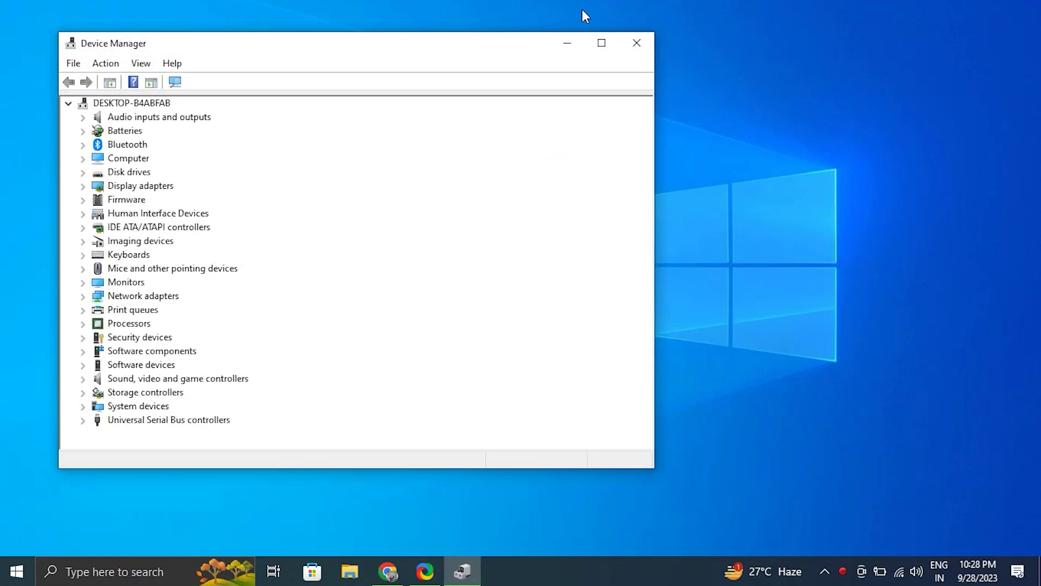
left_click(607, 42)
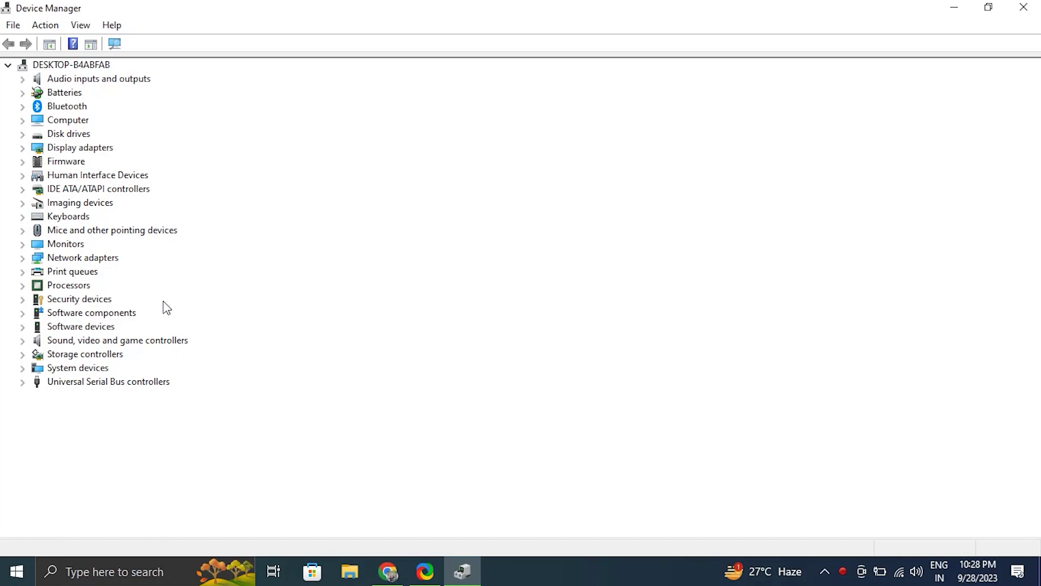
left_click(22, 175)
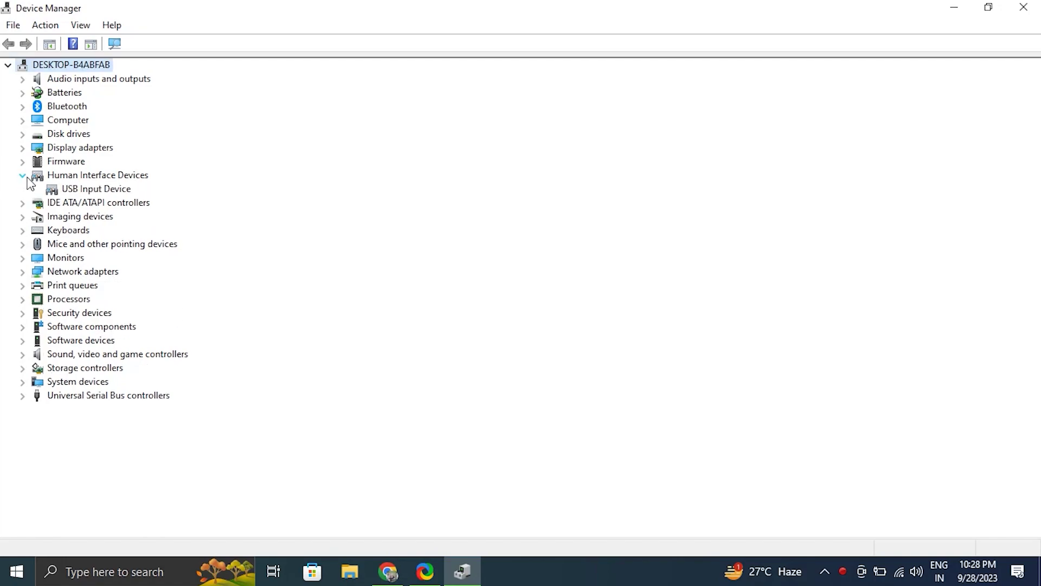
left_click(119, 193)
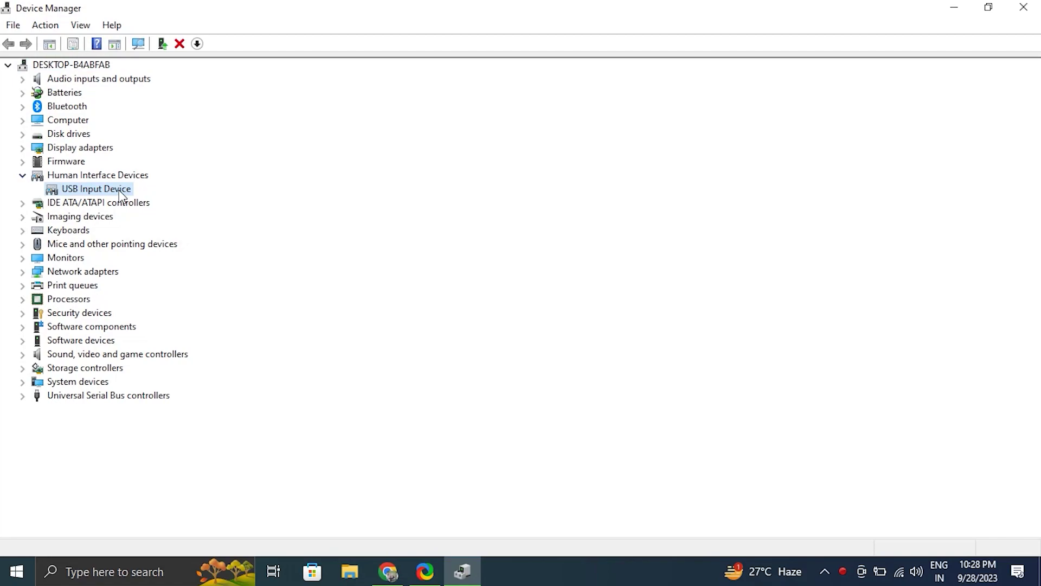
- Uninstall the USB Input Device and confirm the removal
right_click(120, 195)
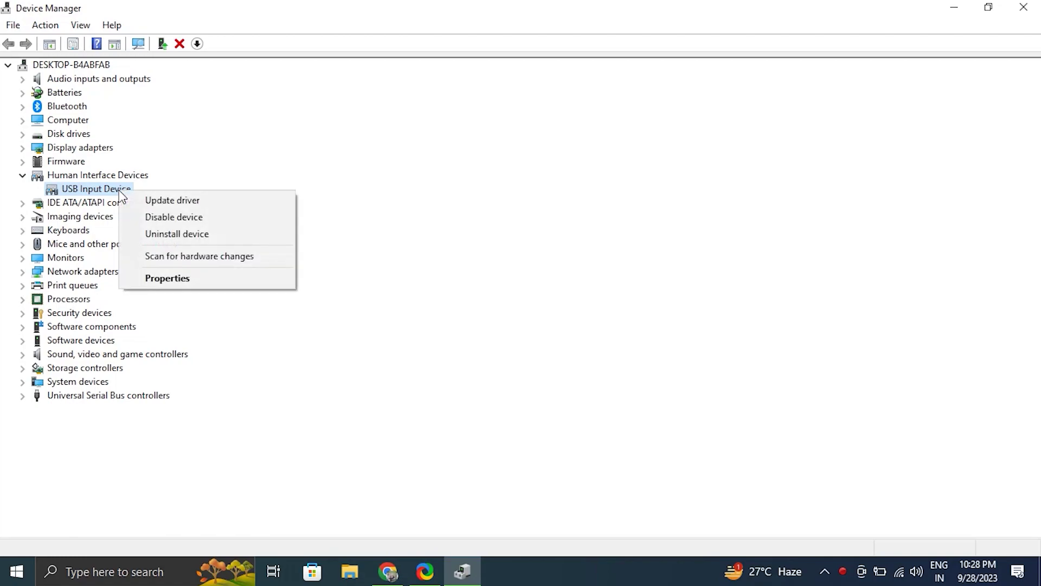
left_click(203, 238)
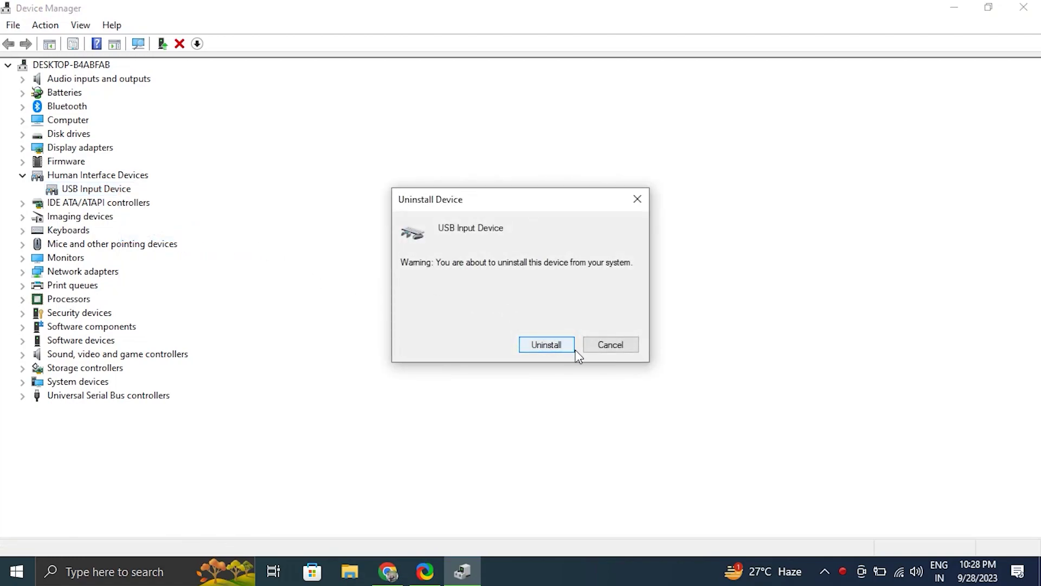
left_click(555, 343)
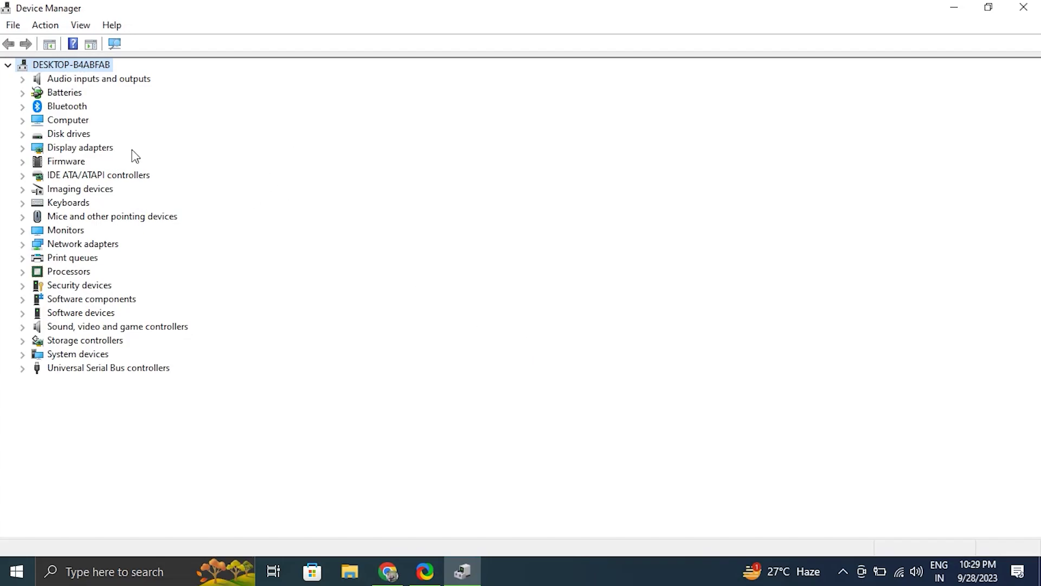
- Scan for hardware changes to restore the USB Input Device, dismissing the Start power menu without restarting
left_click(46, 28)
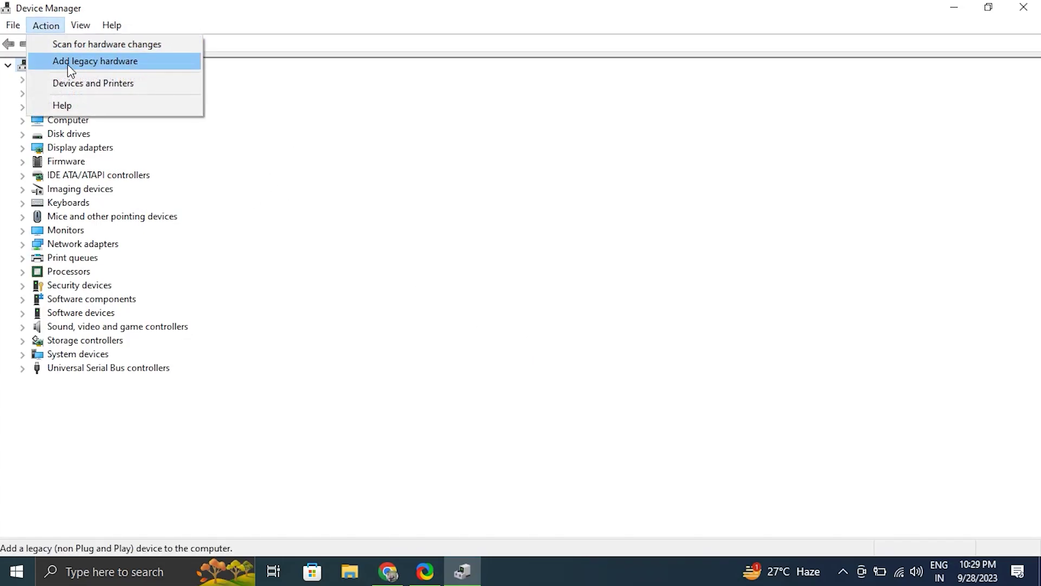
left_click(71, 46)
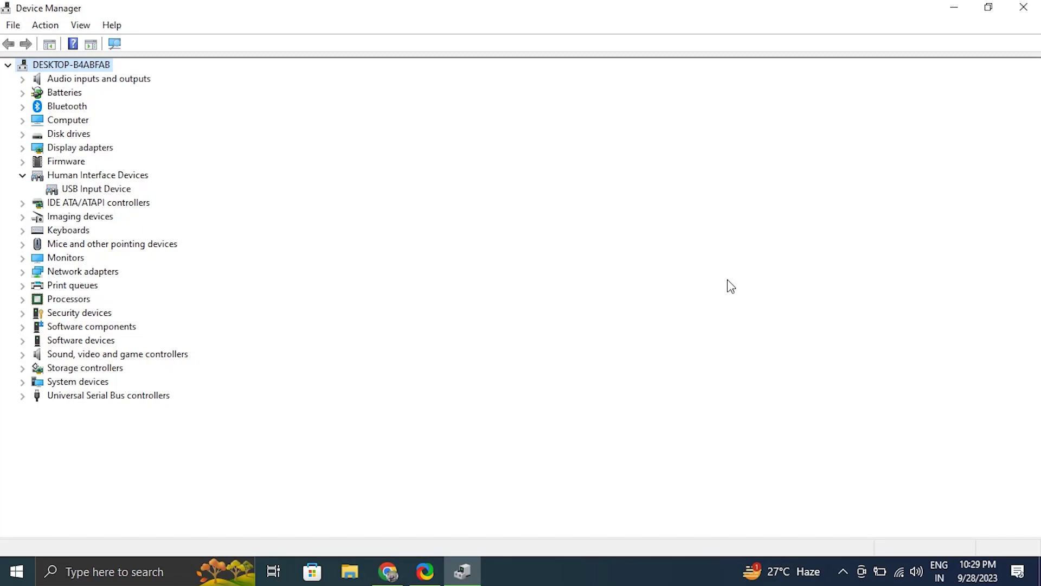
left_click(16, 571)
left_click(17, 538)
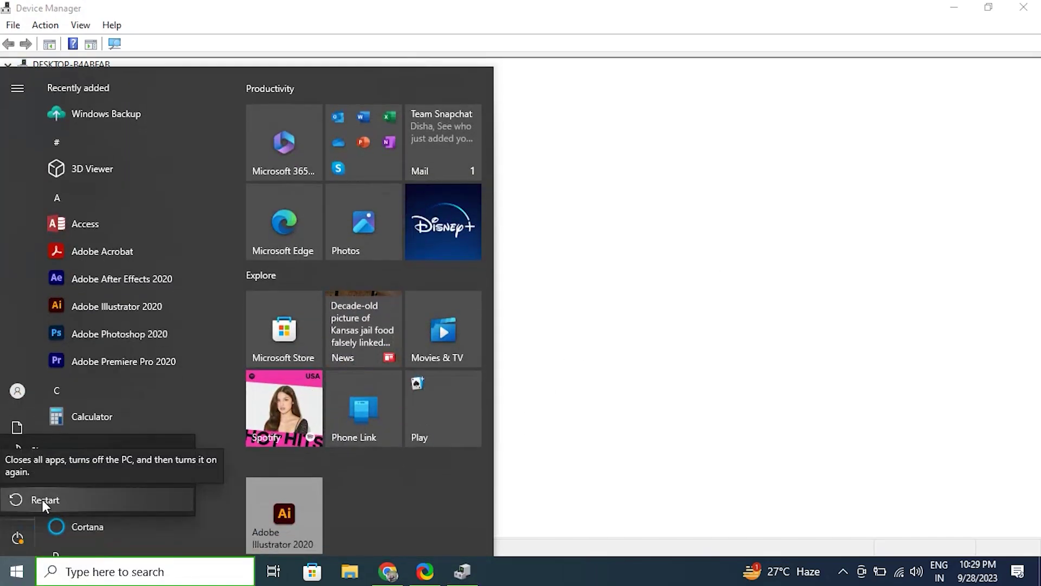
left_click(688, 333)
left_click(716, 255)
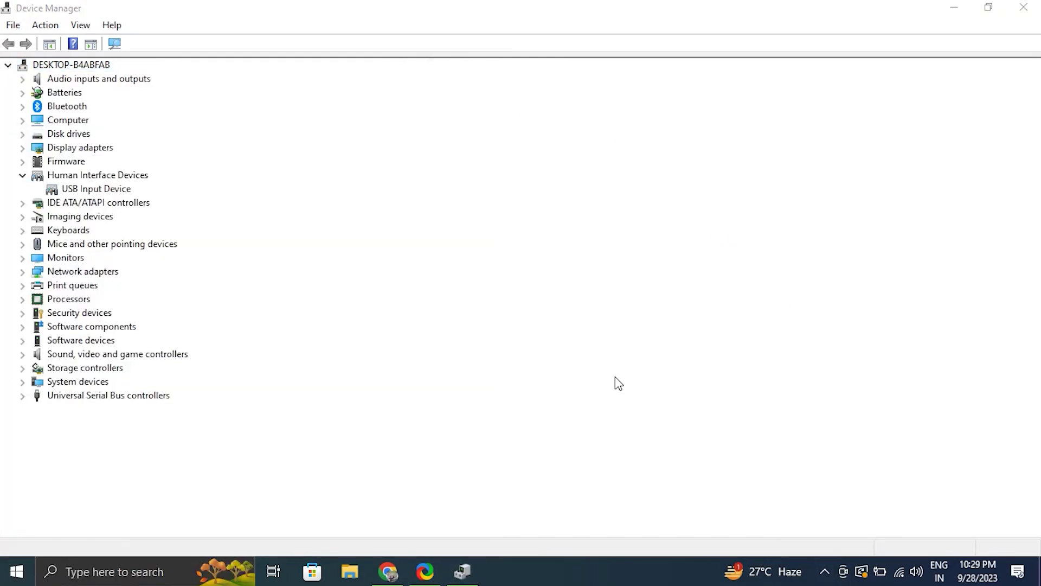
right_click(71, 180)
- Run an automatic driver search for USB Input Device, find it up to date, and restart Update driver
right_click(63, 190)
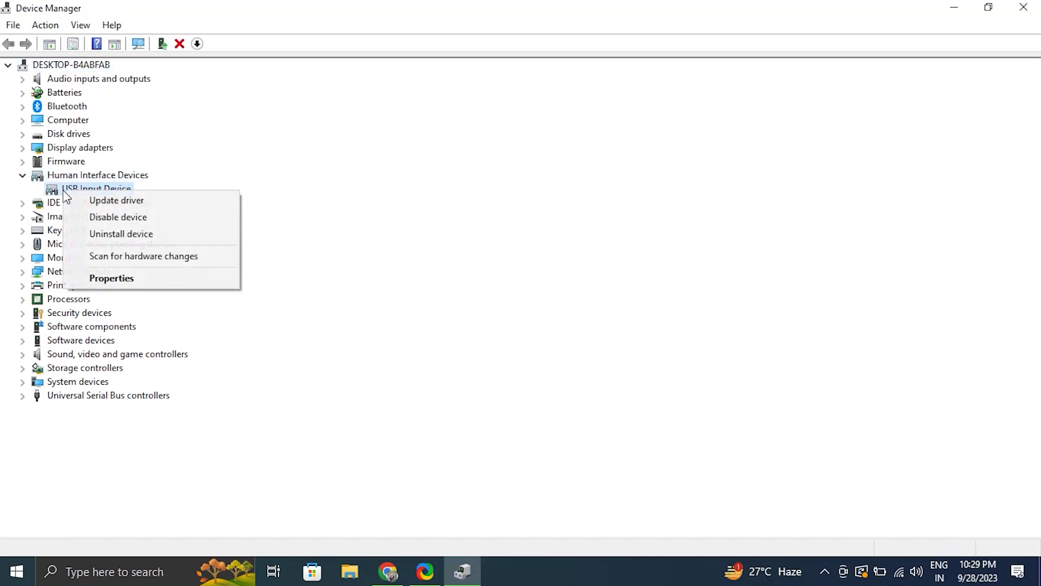
left_click(140, 205)
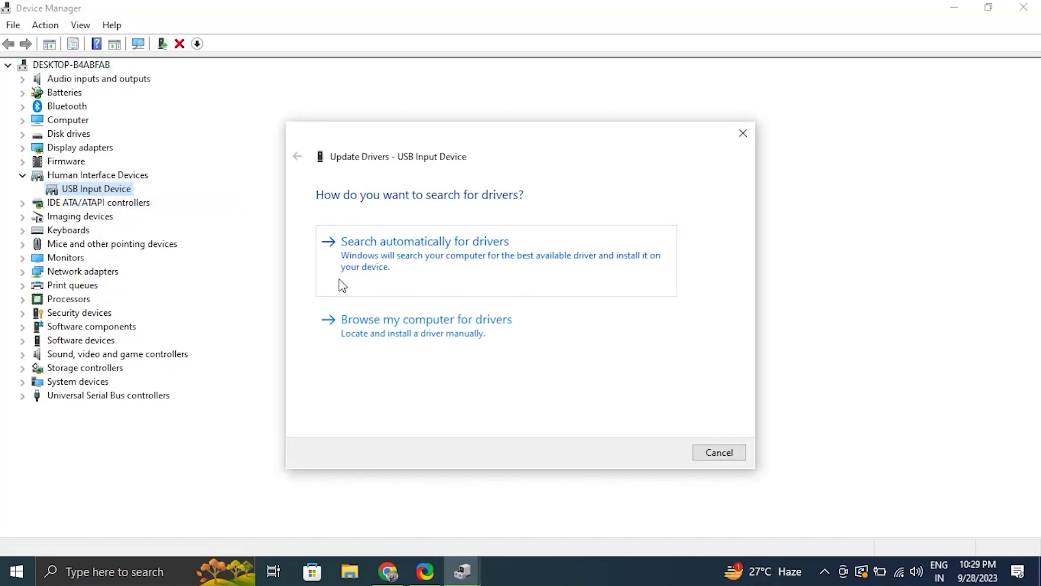
left_click(357, 270)
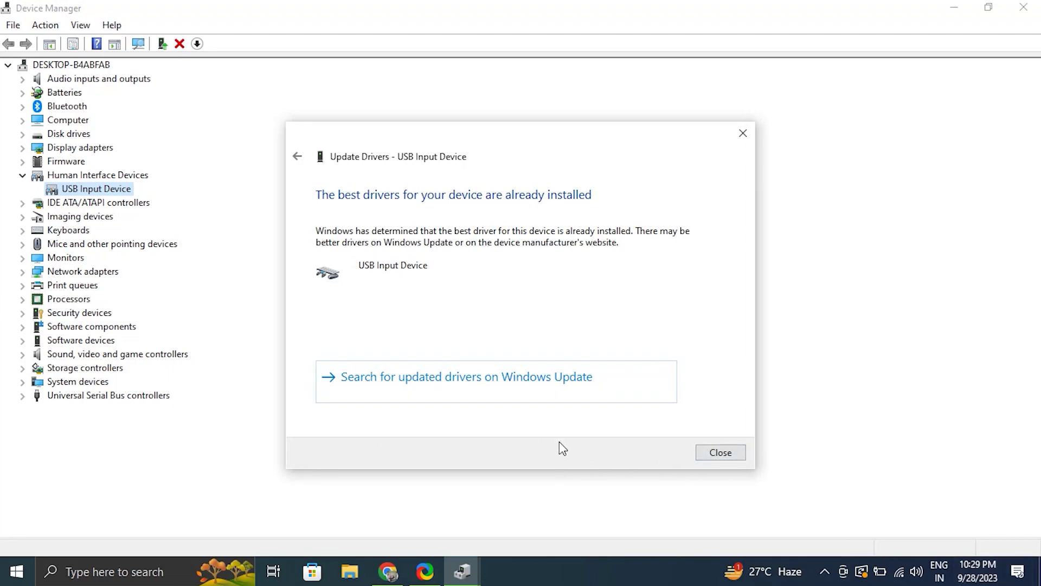
left_click(721, 452)
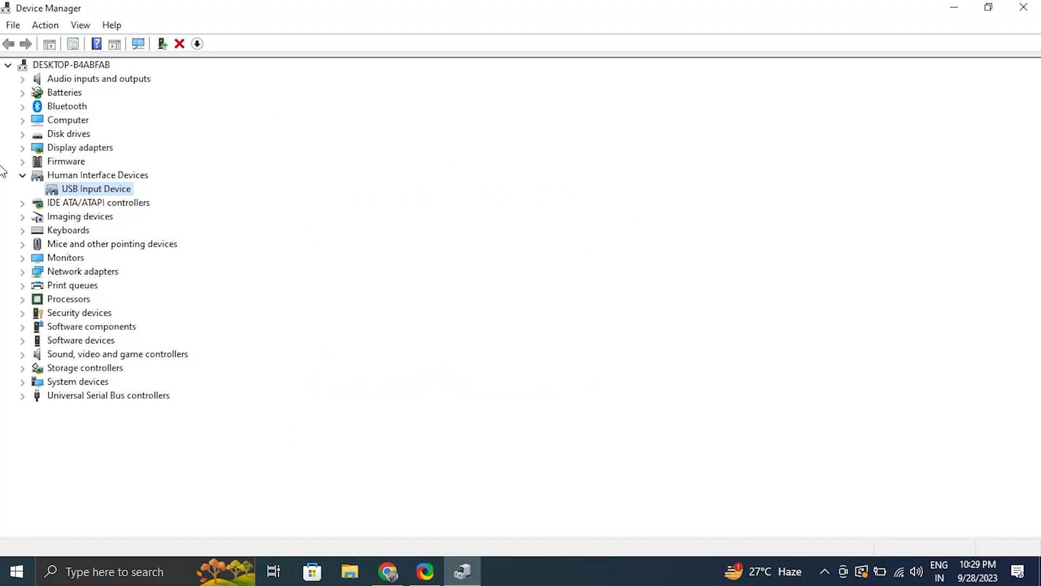
right_click(90, 188)
left_click(102, 191)
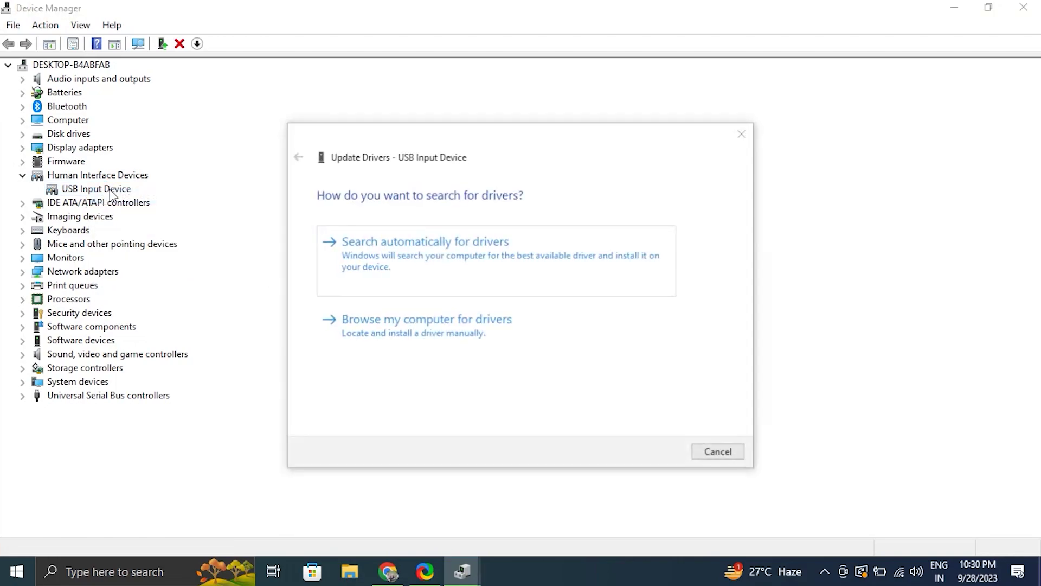
- View the available driver list for USB Input Device, cancel the update, and close Device Manager
left_click(390, 318)
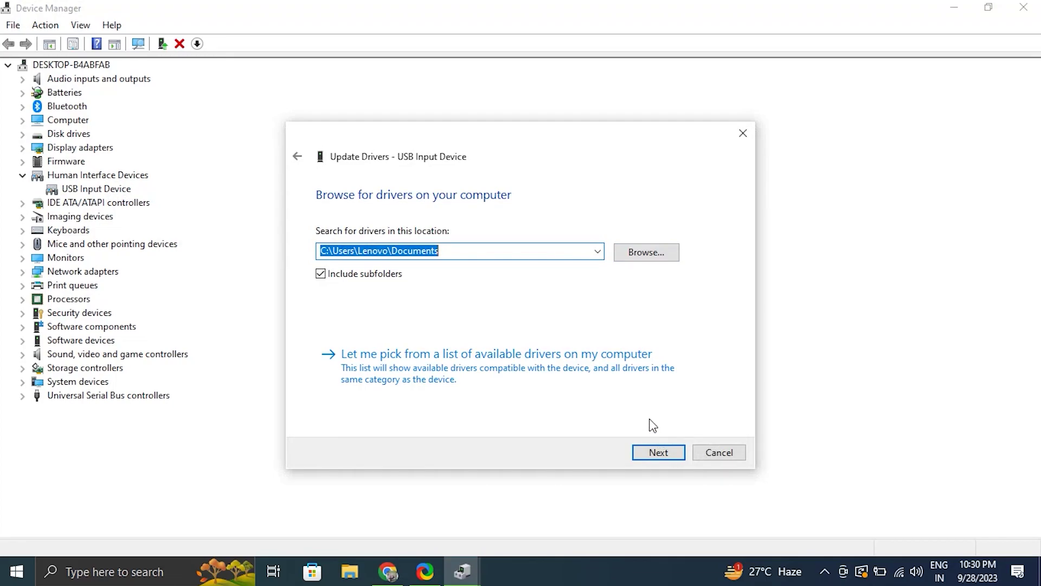
left_click(570, 385)
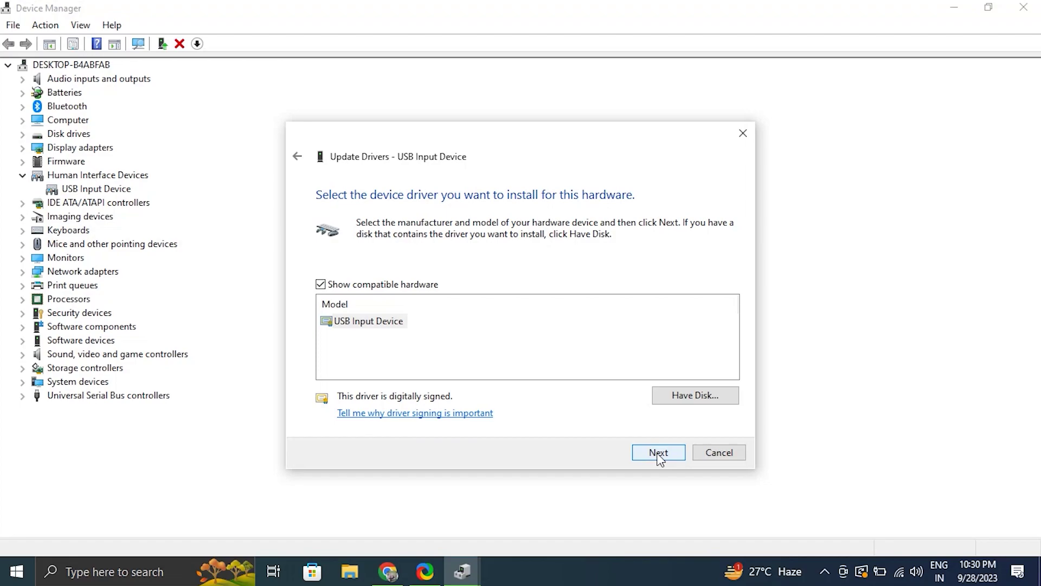
left_click(702, 453)
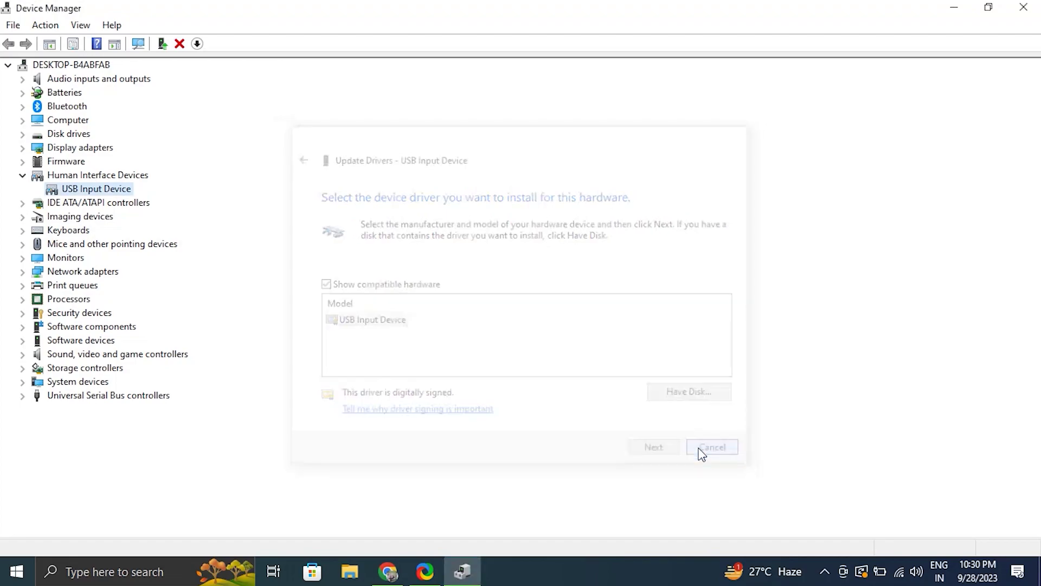
left_click(1024, 8)
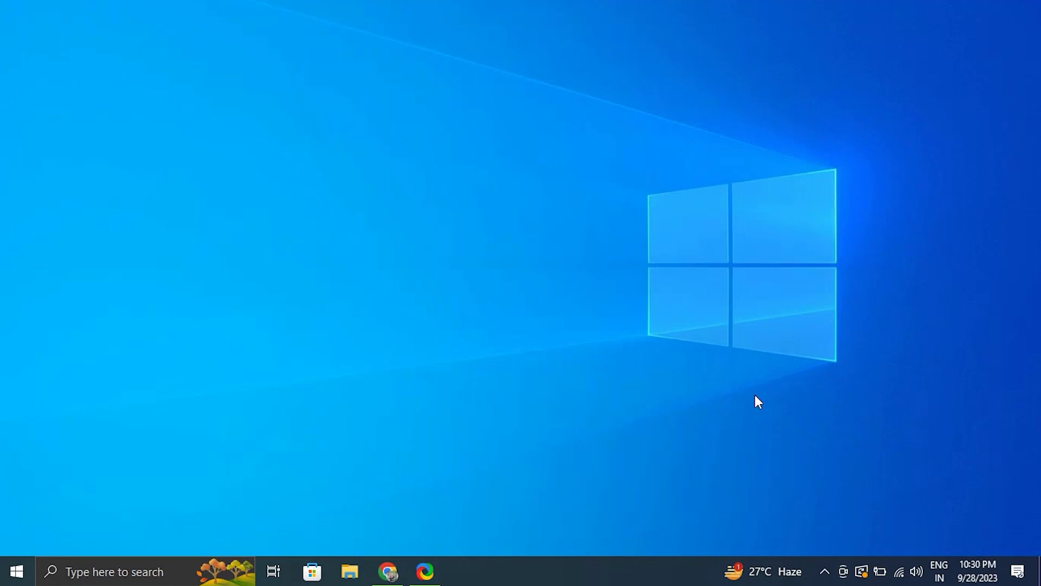
key("super+i")
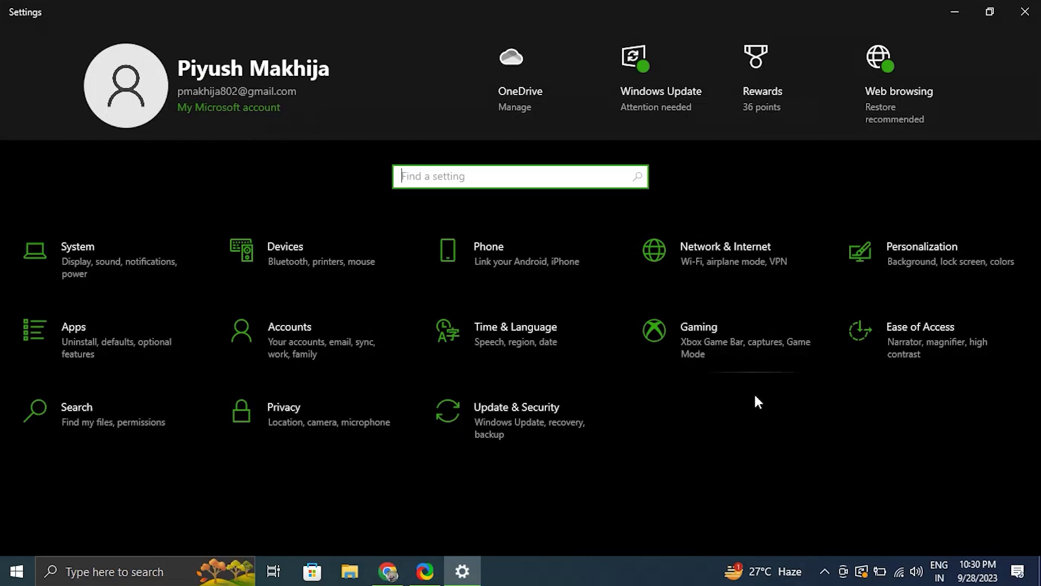
left_click(653, 75)
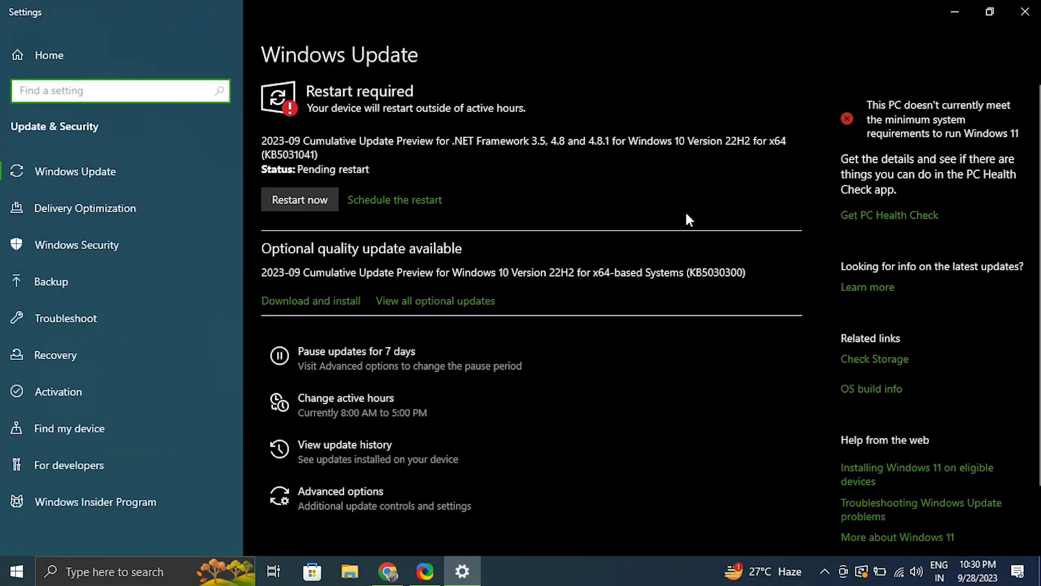
left_click(453, 302)
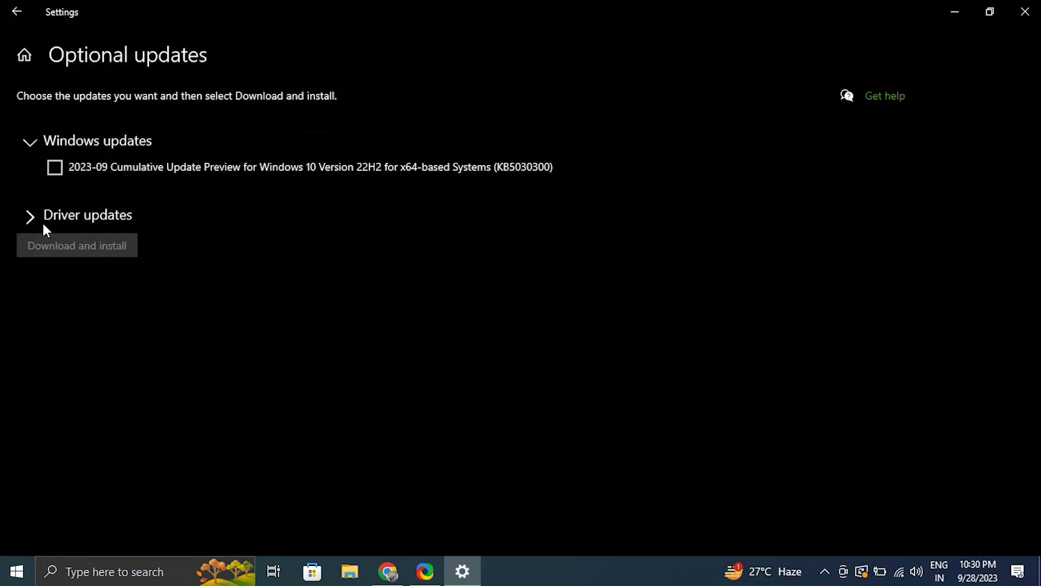
left_click(30, 217)
left_click(53, 262)
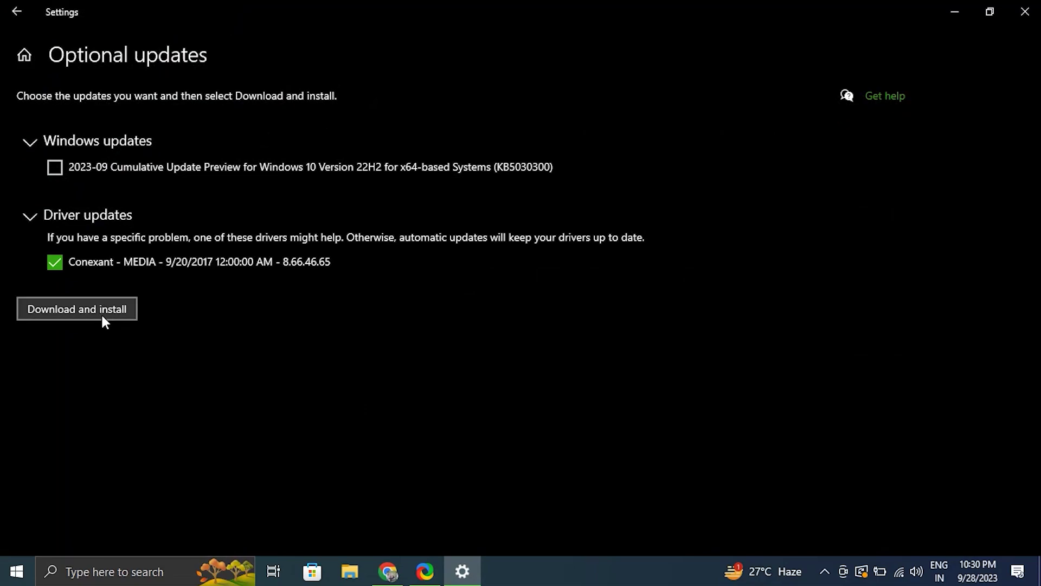
left_click(1025, 11)
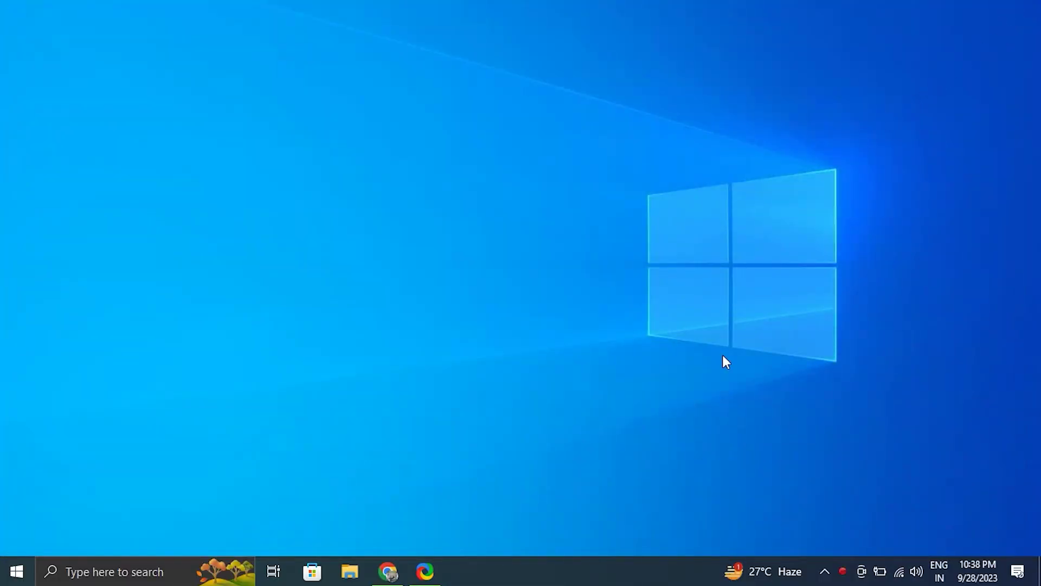
- Check for updates in Update & Security, confirm the PC is up to date, and close Settings
key("super+i")
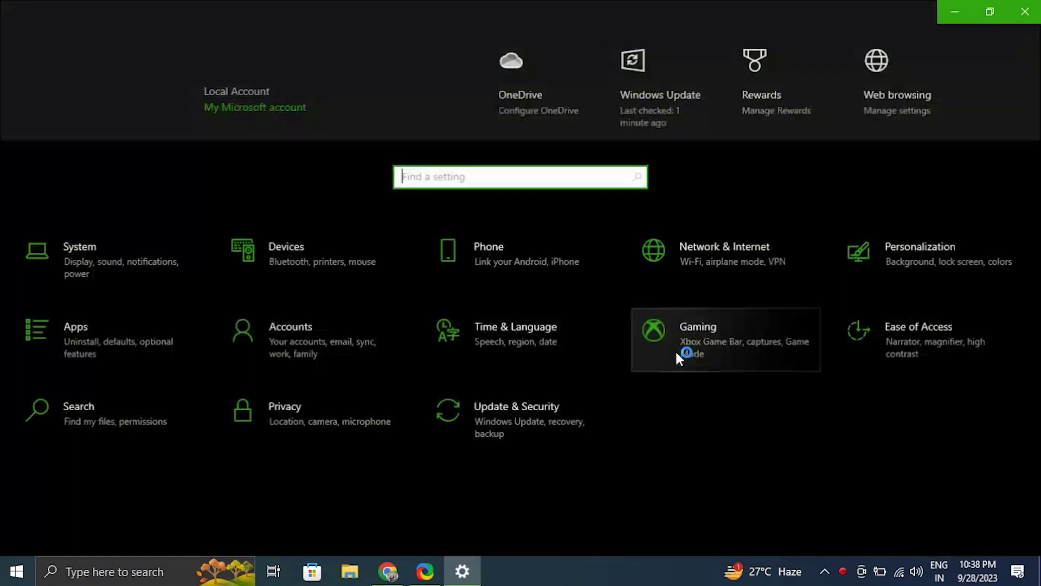
left_click(560, 422)
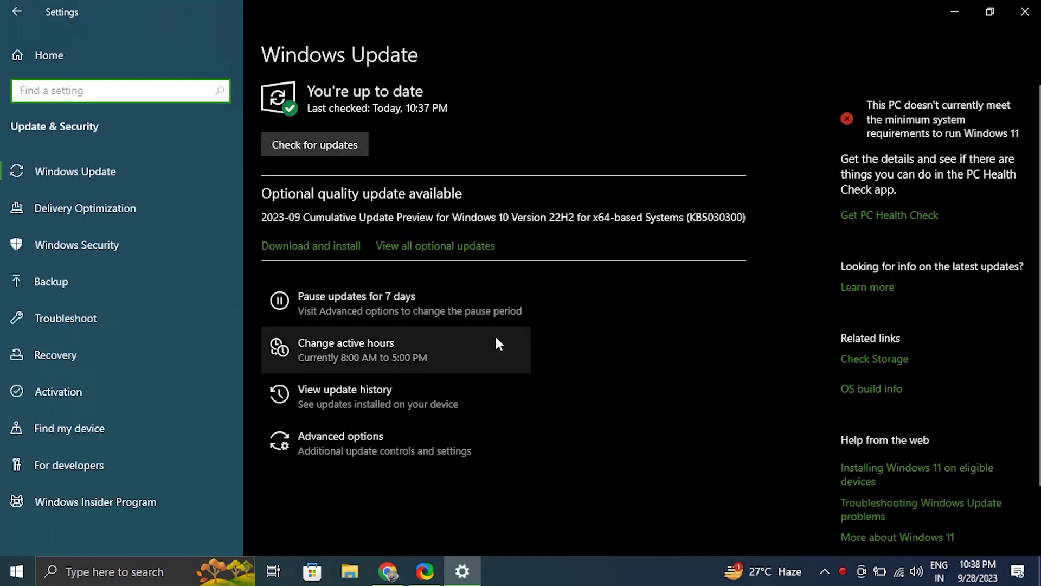
left_click(363, 151)
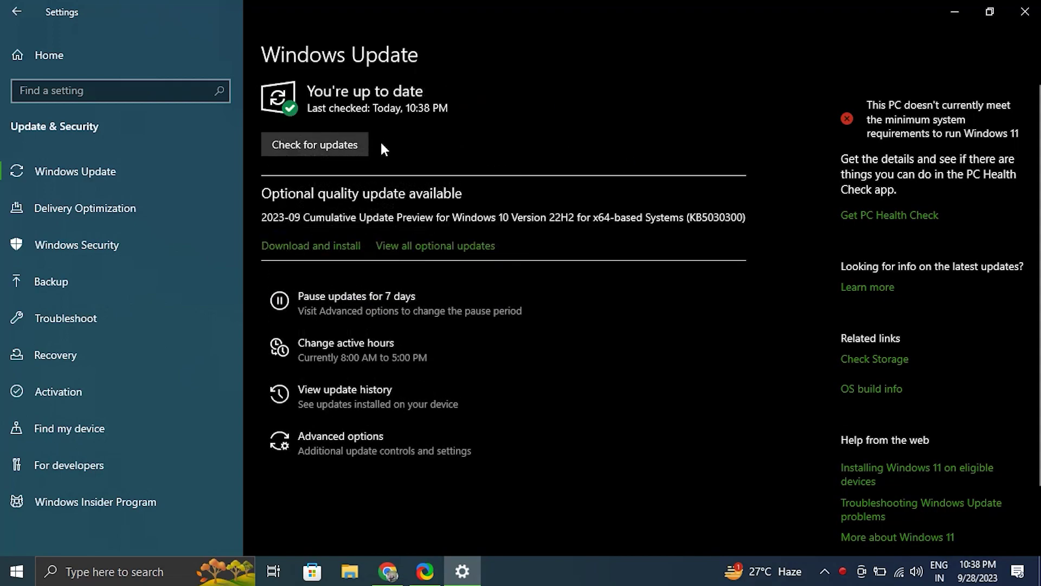
left_click(1026, 12)
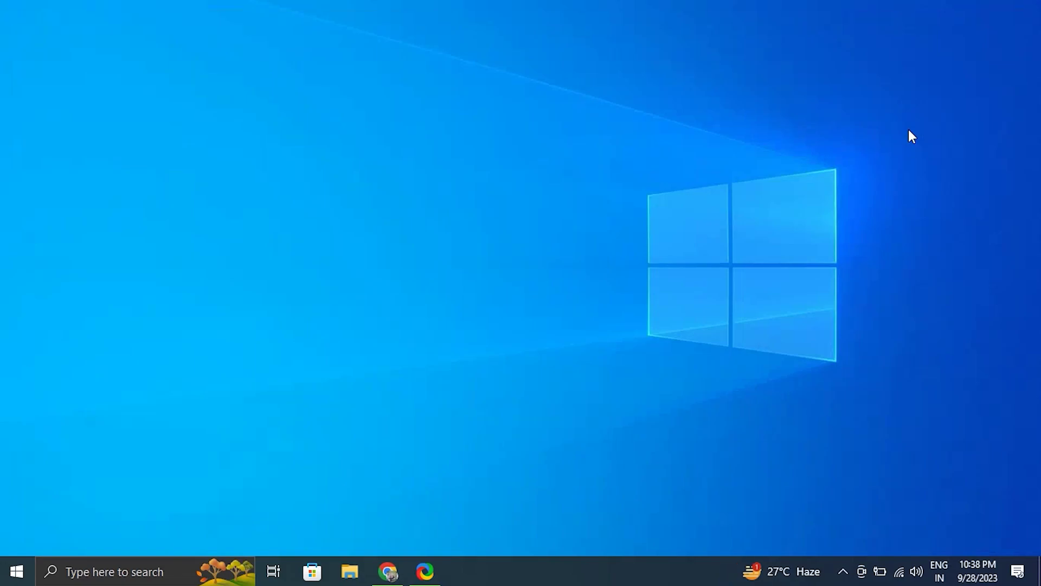
- Open Device Manager with devmgmt.msc from Run and maximize it
left_click(845, 571)
key("super+r")
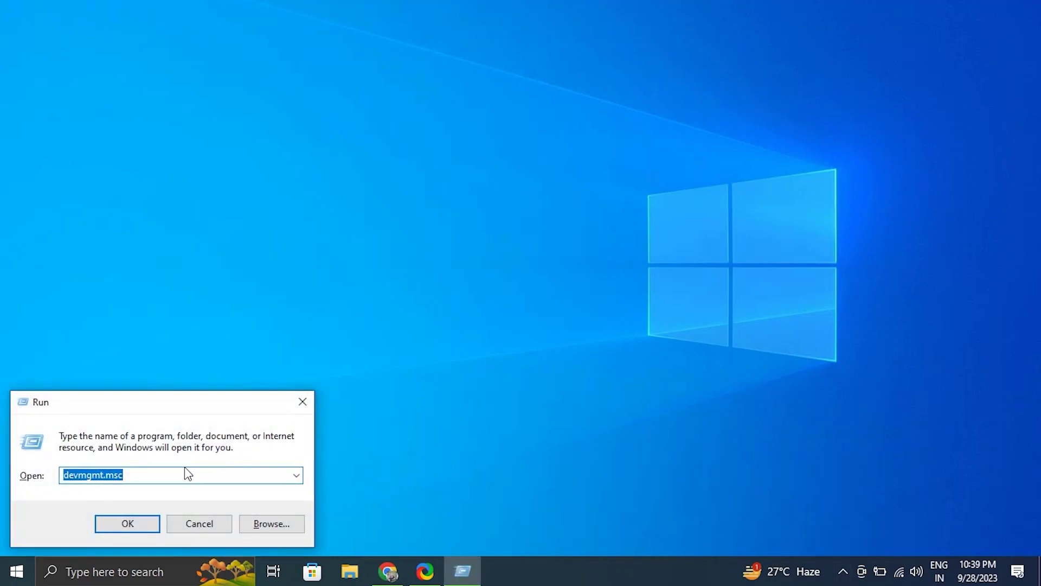
left_click(145, 473)
left_click(129, 522)
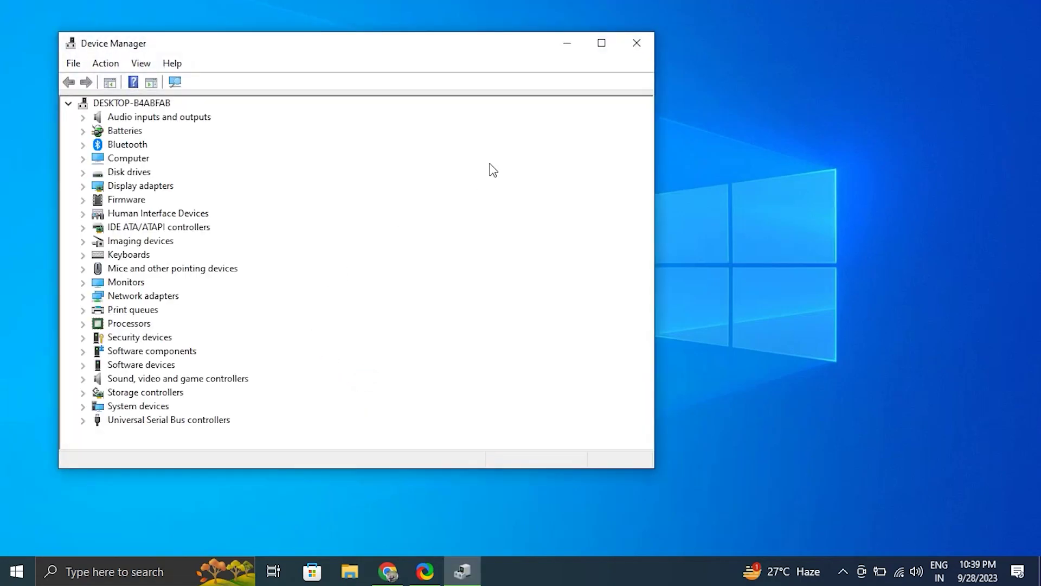
left_click(602, 44)
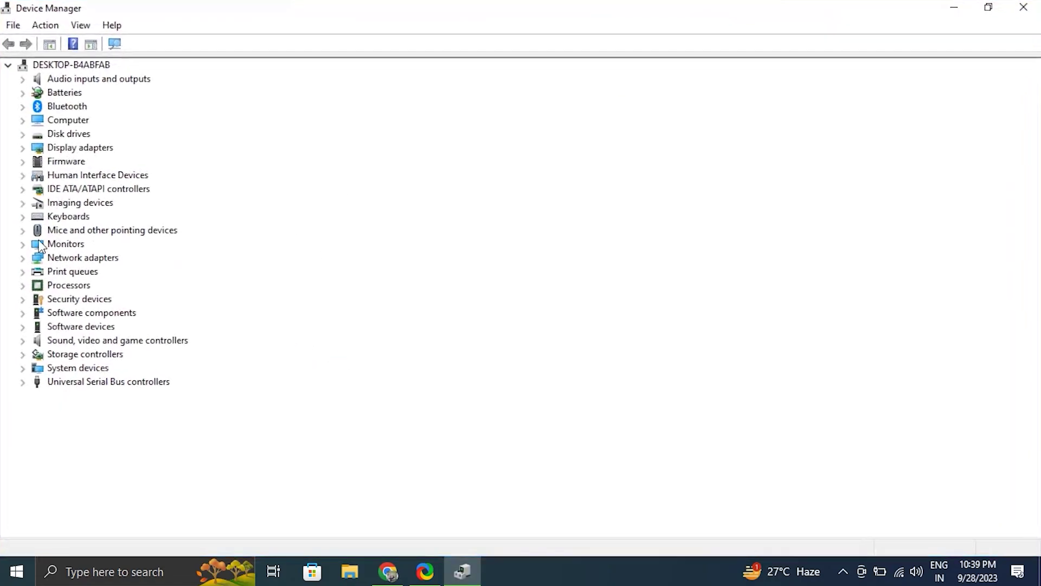
- Uninstall the NVIDIA GeForce 920MX under Display adapters, confirming the removal
left_click(26, 148)
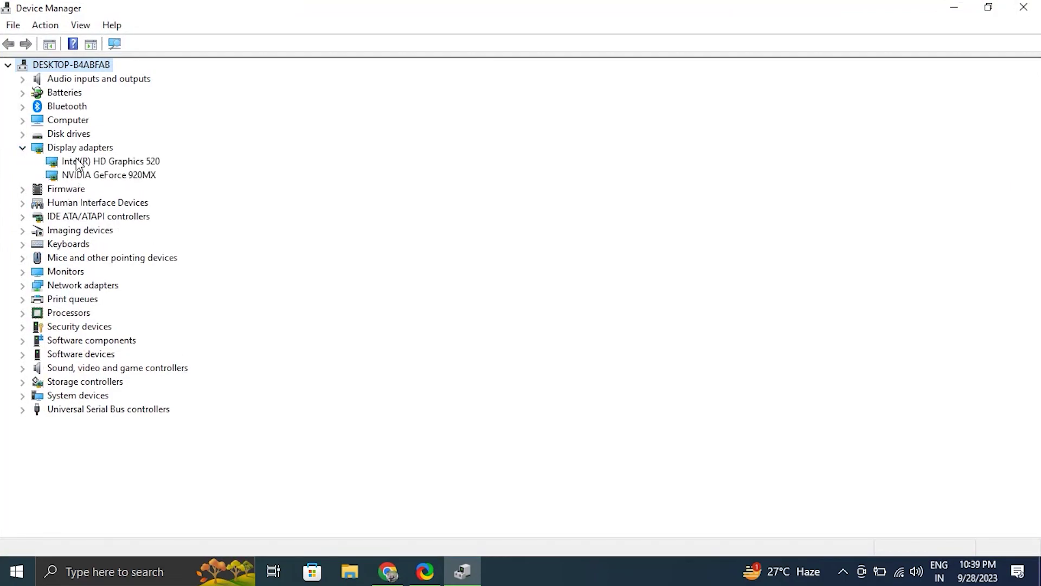
left_click(124, 178)
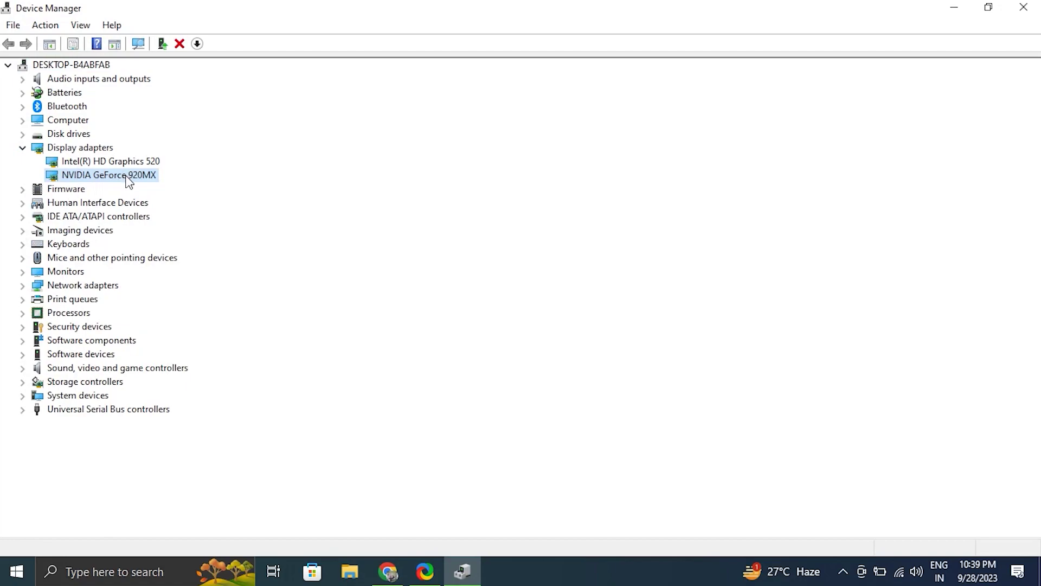
right_click(128, 181)
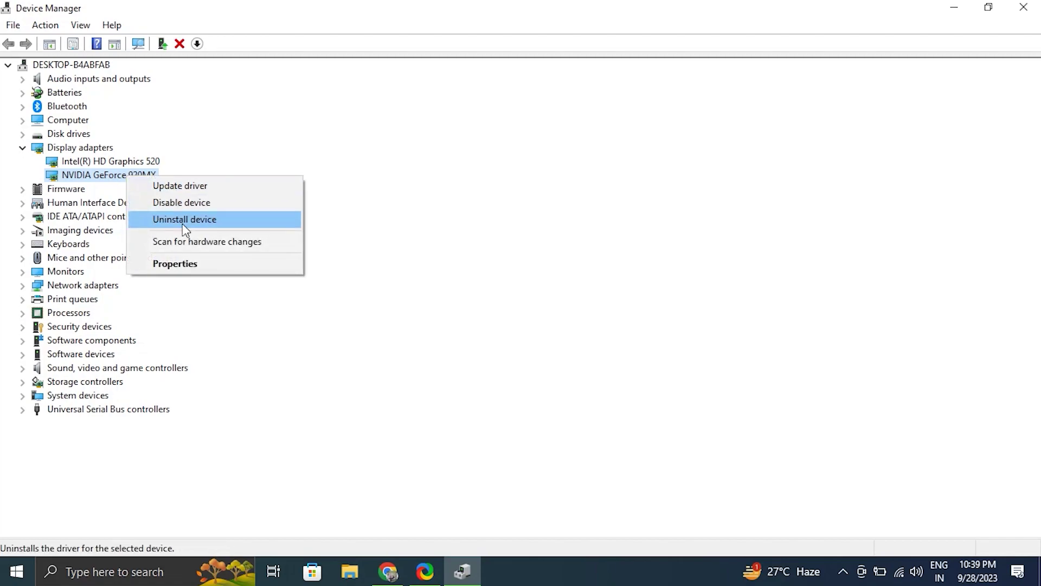
left_click(182, 224)
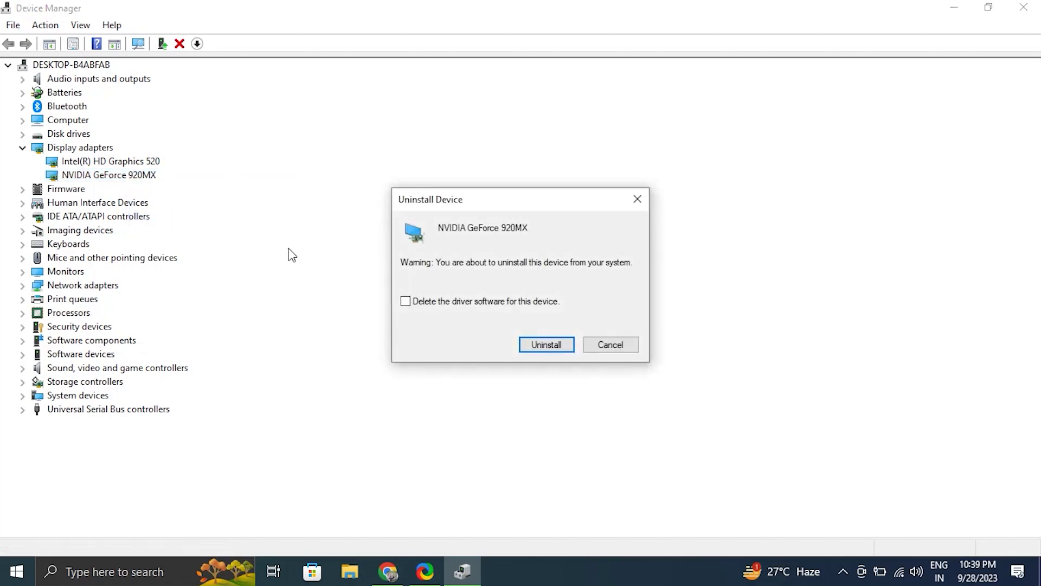
left_click(542, 348)
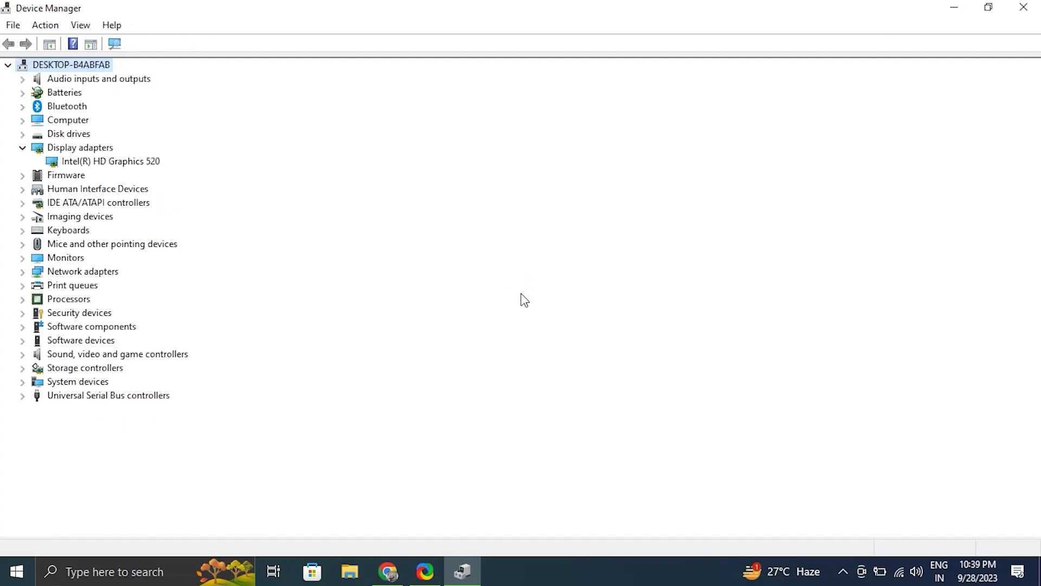
- Scan for hardware changes so it returns as 3D Video Controller, then close Device Manager
left_click(54, 27)
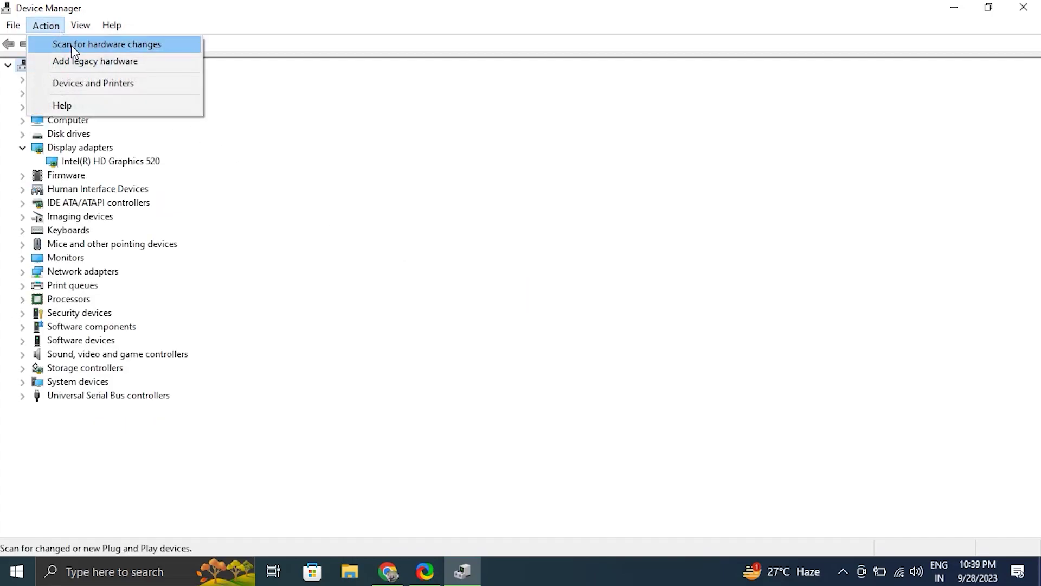
left_click(71, 46)
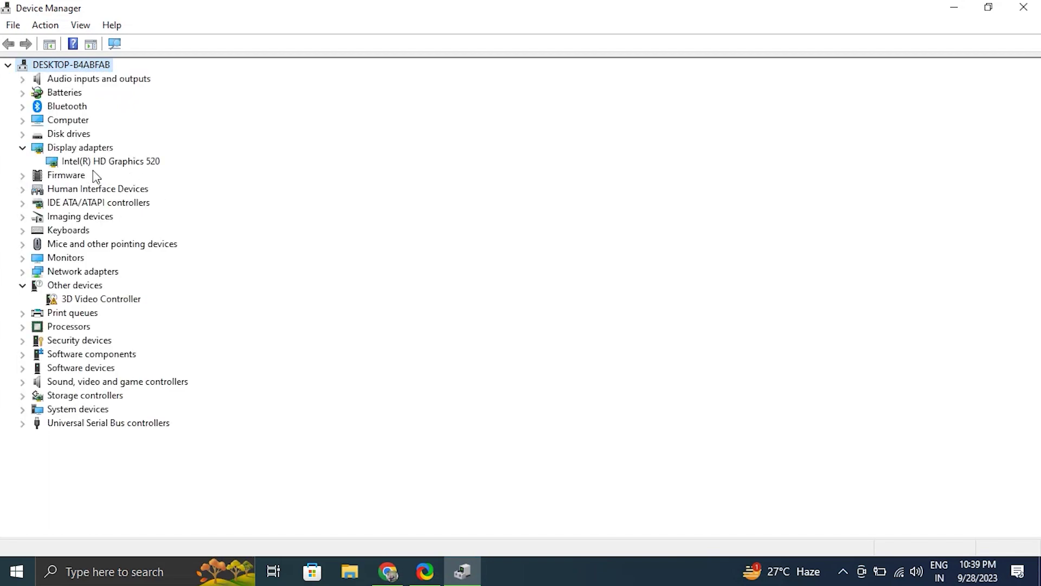
left_click(1024, 8)
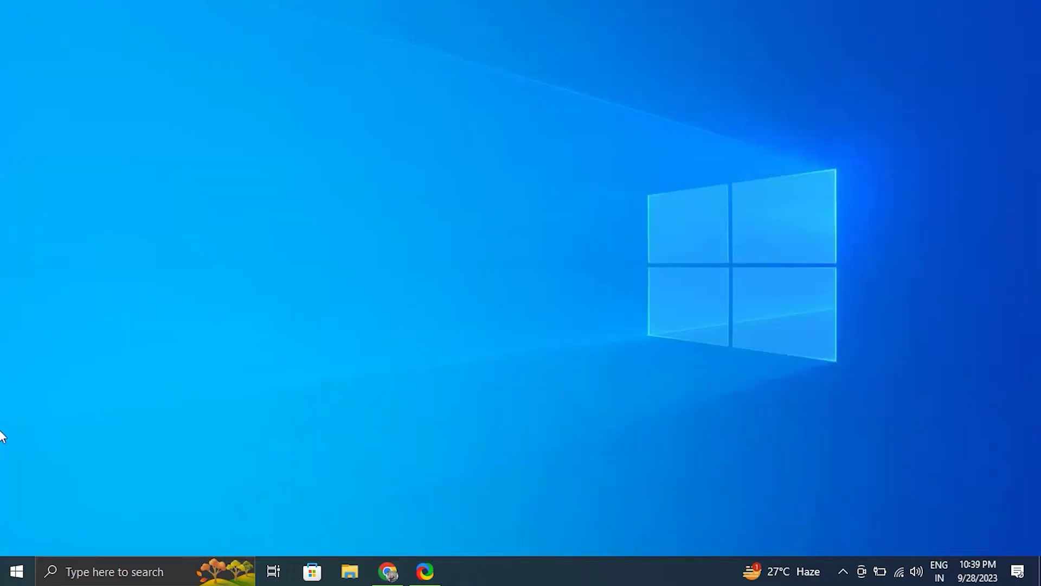
- Reopen Device Manager and maximize its window
left_click(12, 576)
left_click(18, 529)
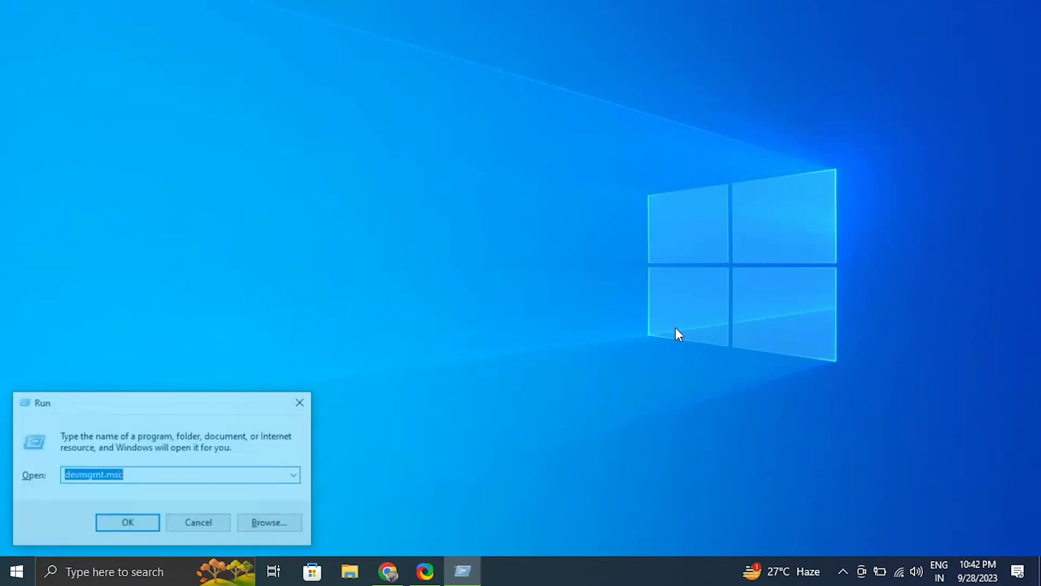
left_click(136, 522)
left_click(600, 42)
- Automatically search for an NVIDIA GeForce 920MX driver, finding the best driver already installed
left_click(22, 148)
left_click(109, 175)
right_click(105, 178)
left_click(151, 187)
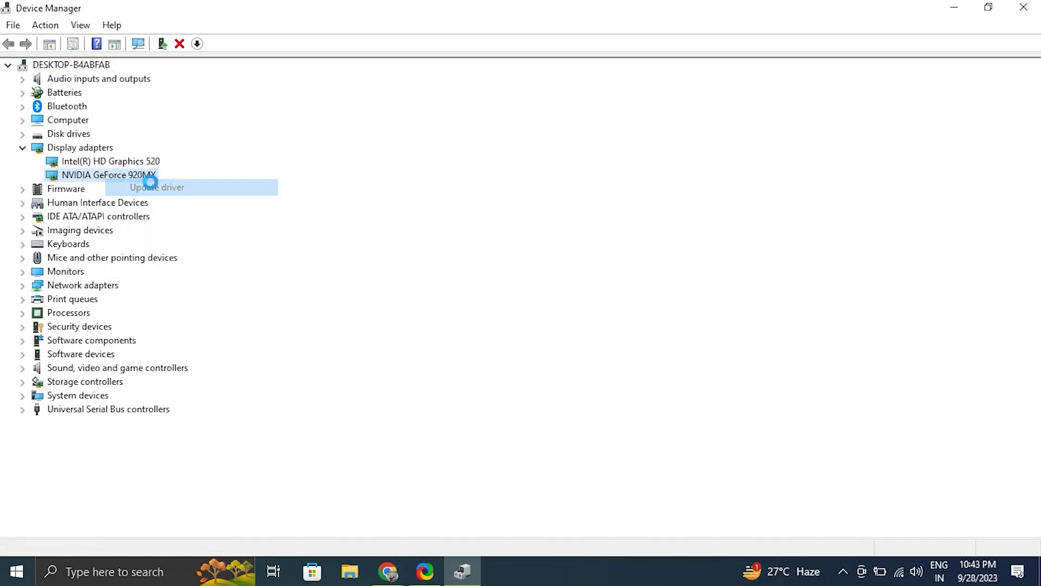
left_click(491, 271)
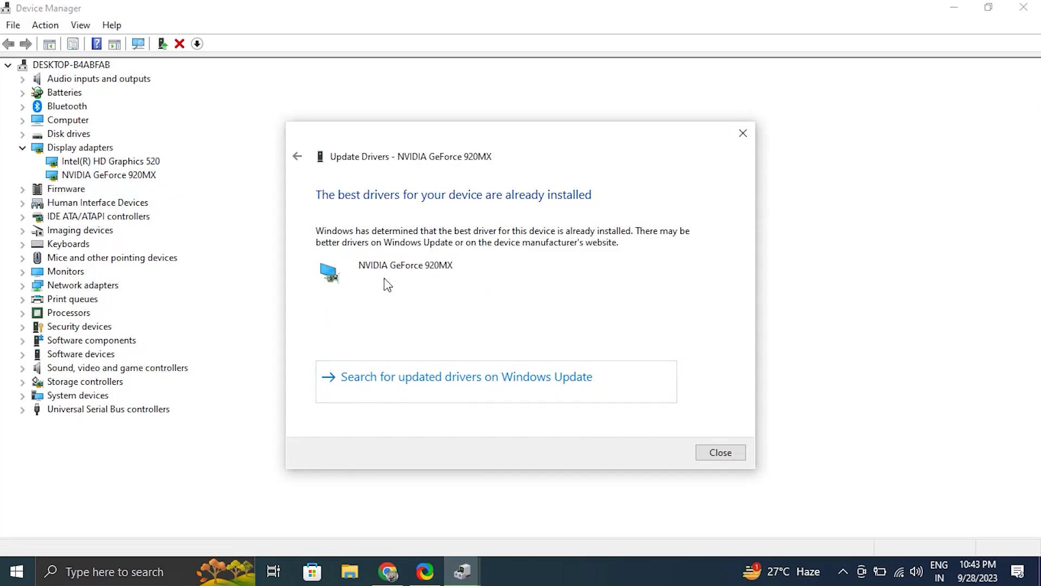
left_click(724, 453)
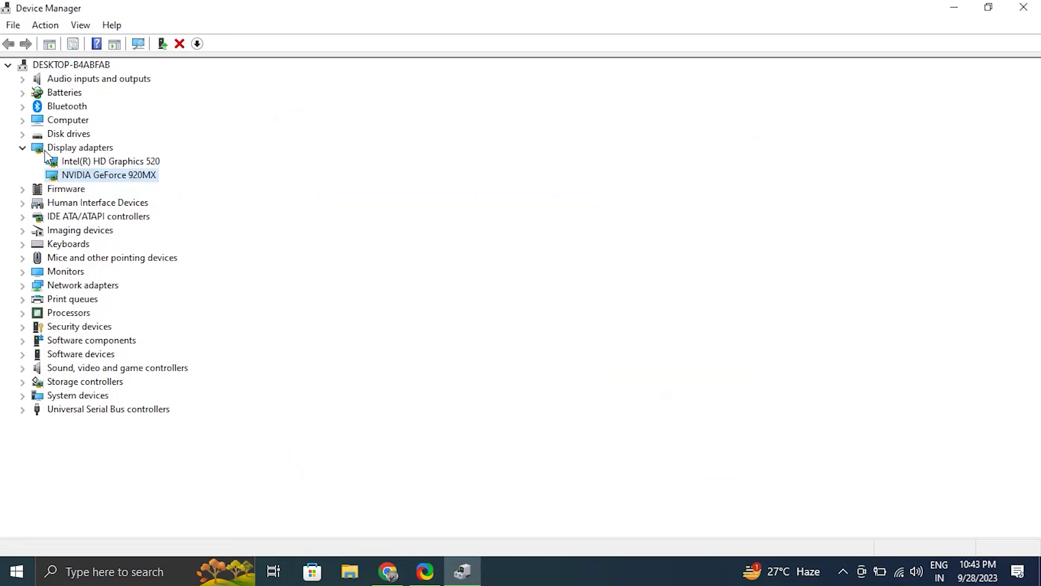
- Browse the compatible drivers list showing NVIDIA GeForce 920MX, then exit the wizard and Device Manager
right_click(82, 181)
left_click(198, 187)
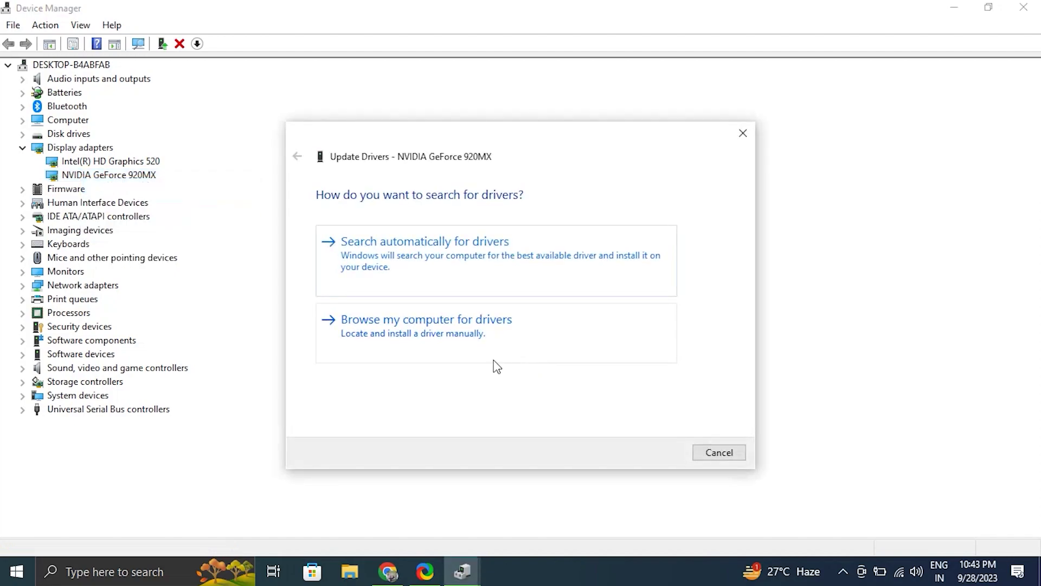
left_click(422, 334)
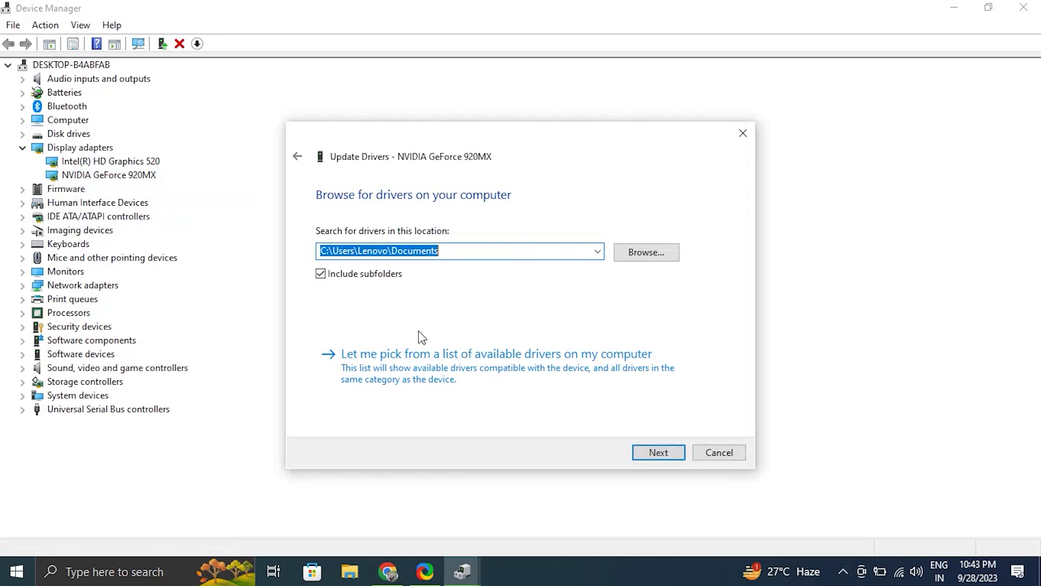
left_click(413, 378)
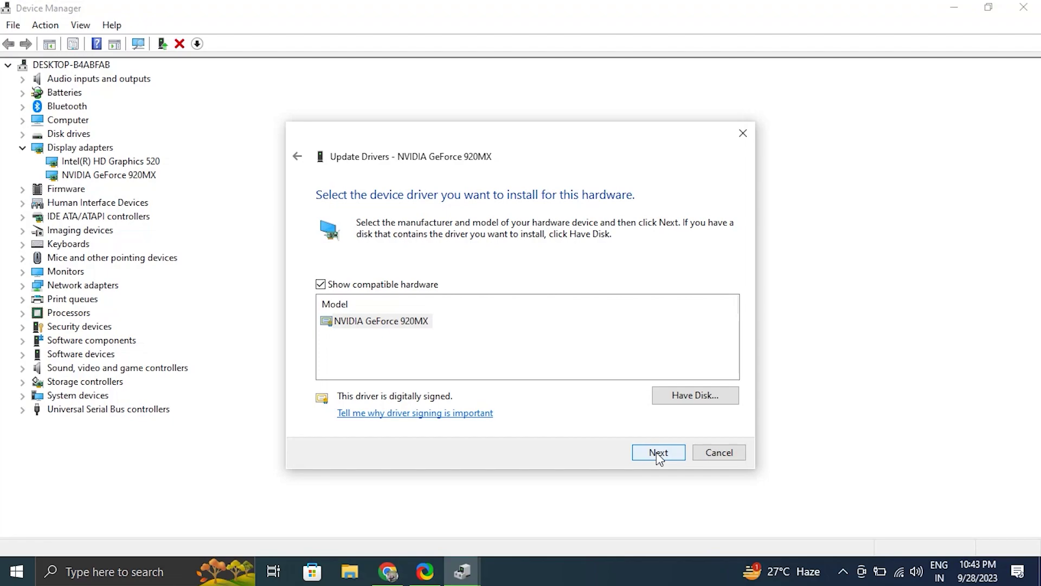
left_click(723, 457)
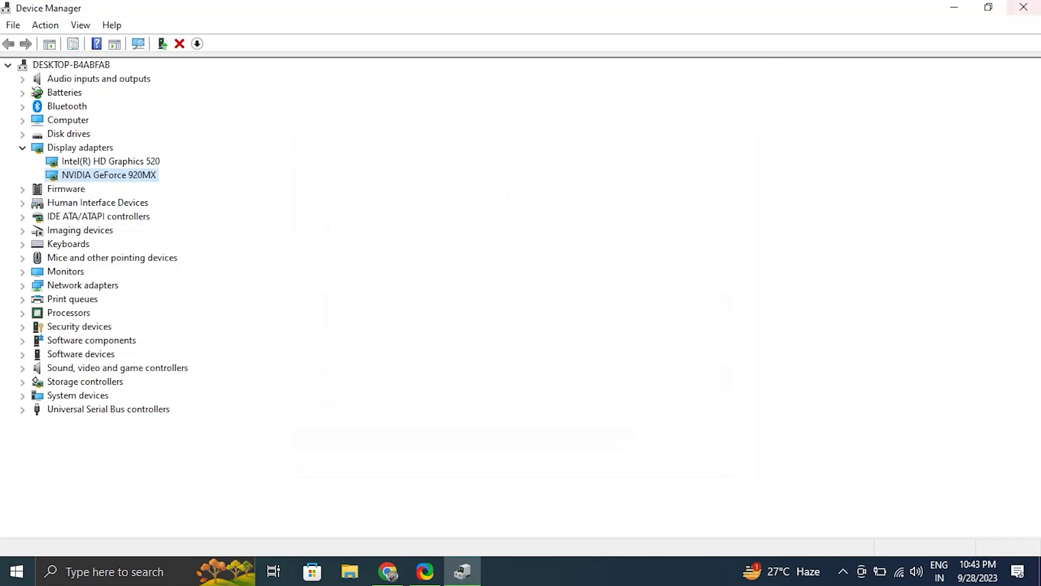
left_click(1024, 8)
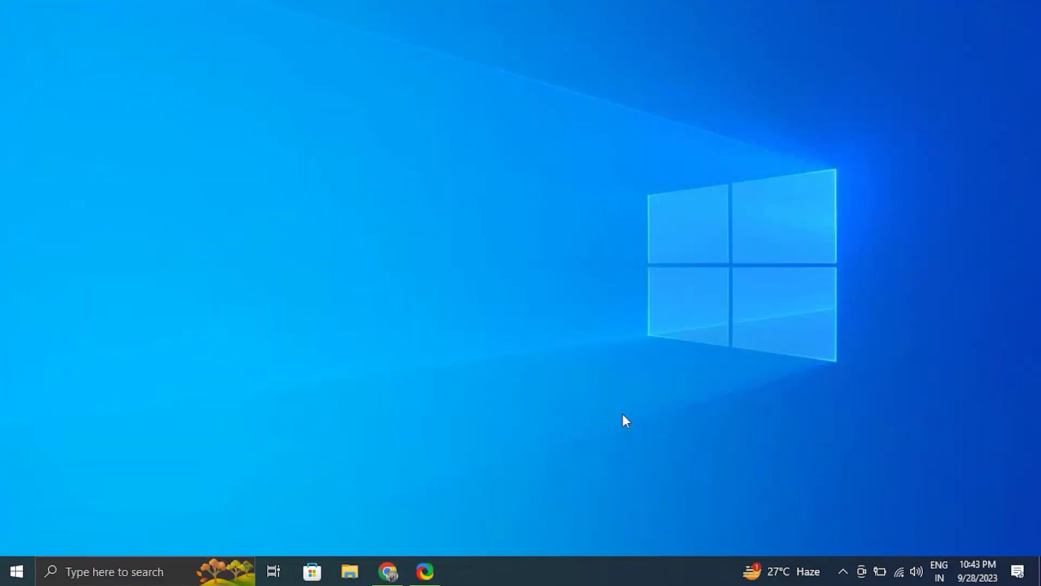